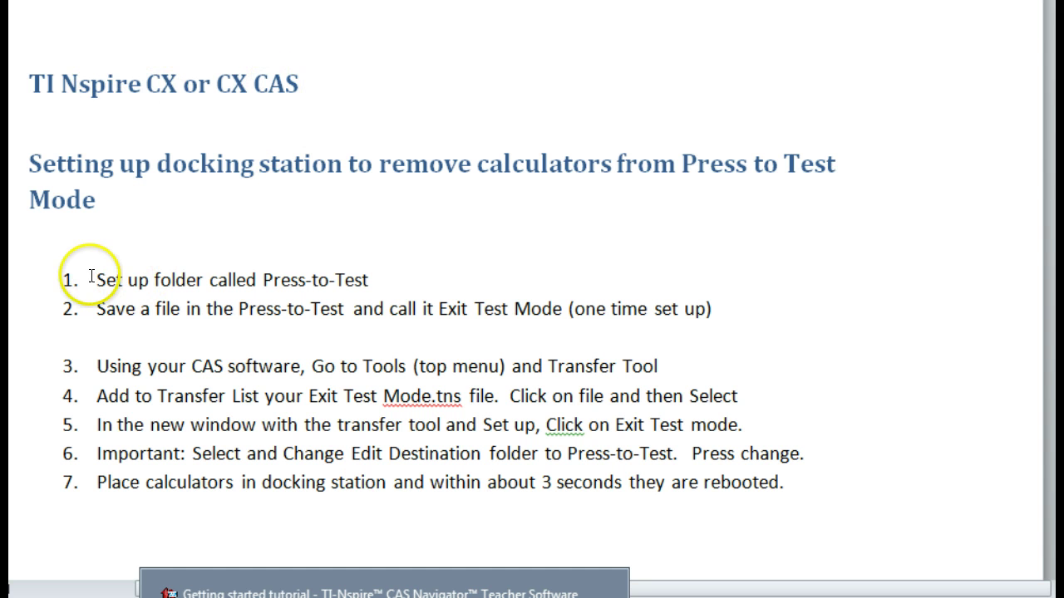
- Highlight Word steps 1–2 and the names Press-to-Test and Exit Test Mode, then show Documents
left_click_drag(94, 279, 742, 316)
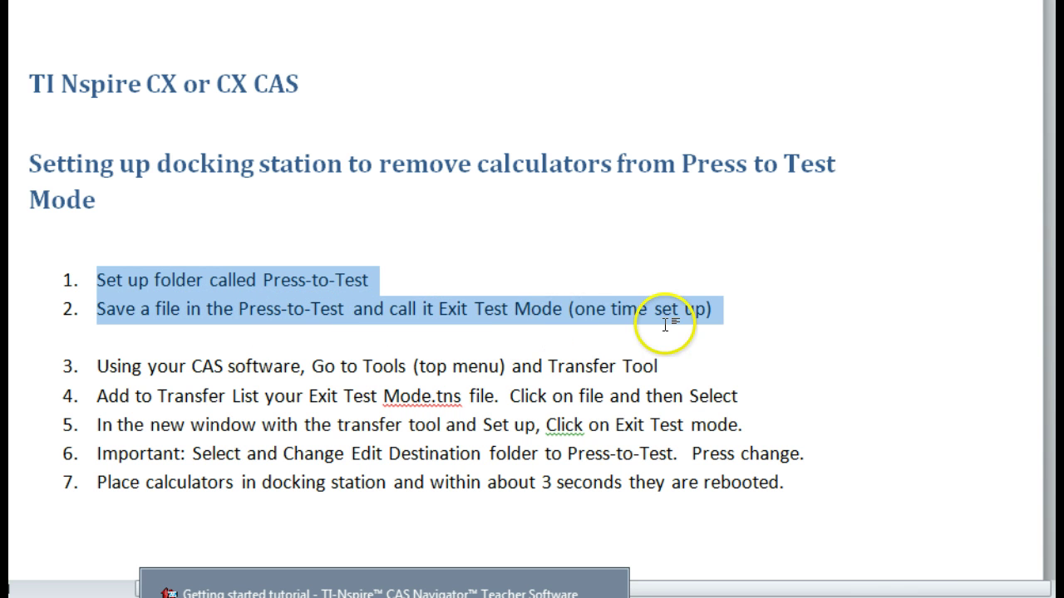
left_click_drag(372, 279, 289, 280)
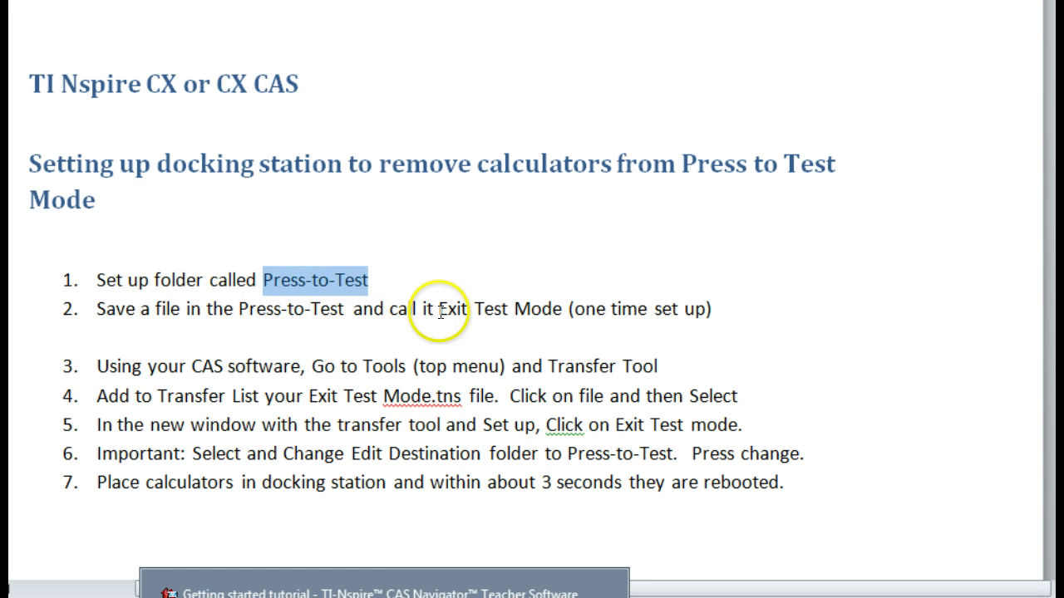
left_click_drag(440, 313, 538, 313)
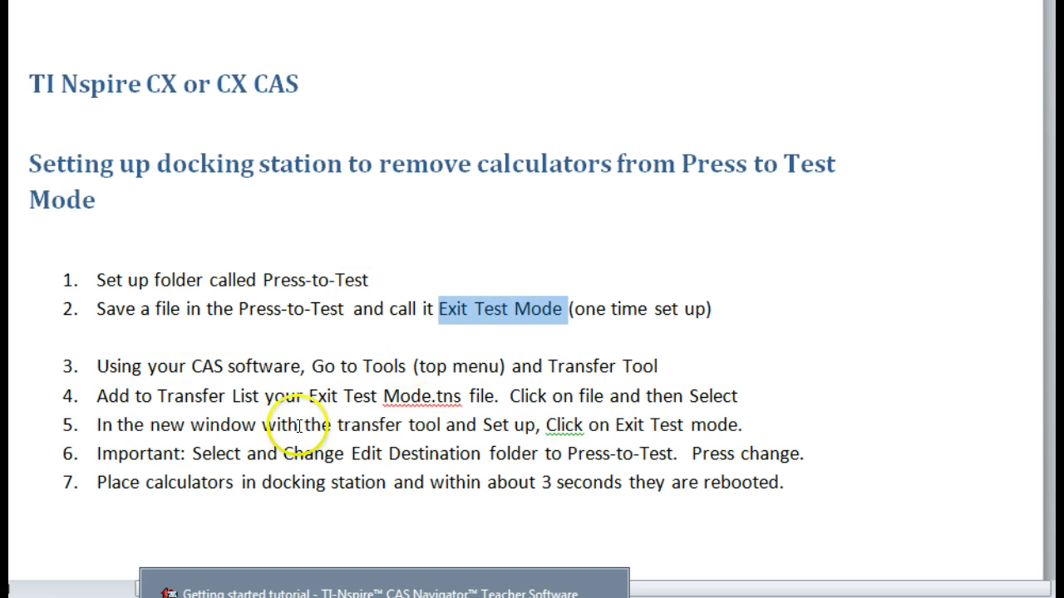
left_click(13, 591)
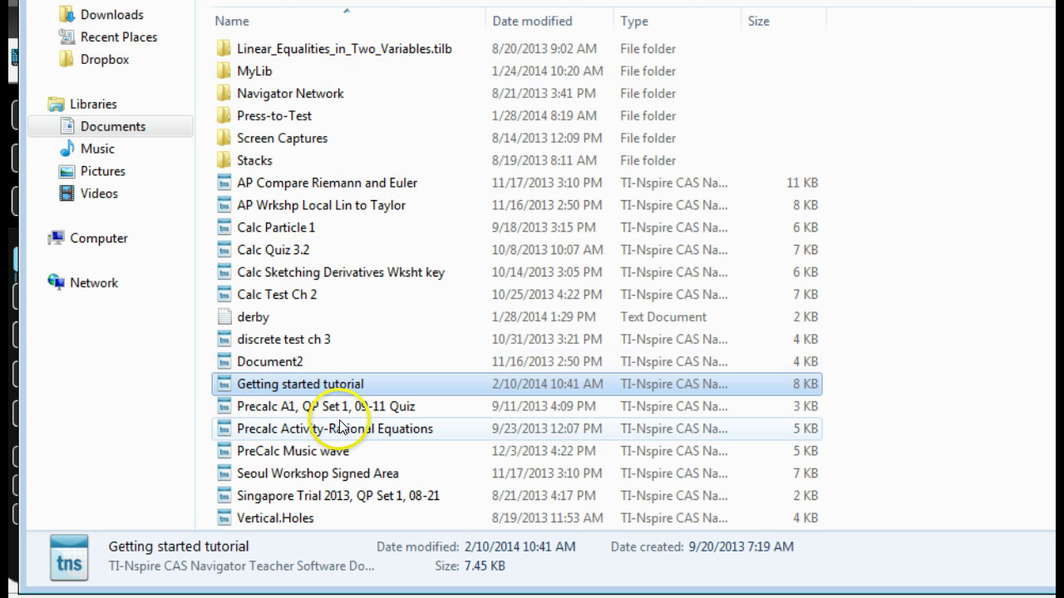
- Check the Press-to-Test folder's contents for the Exit Test Mode file
left_click(273, 117)
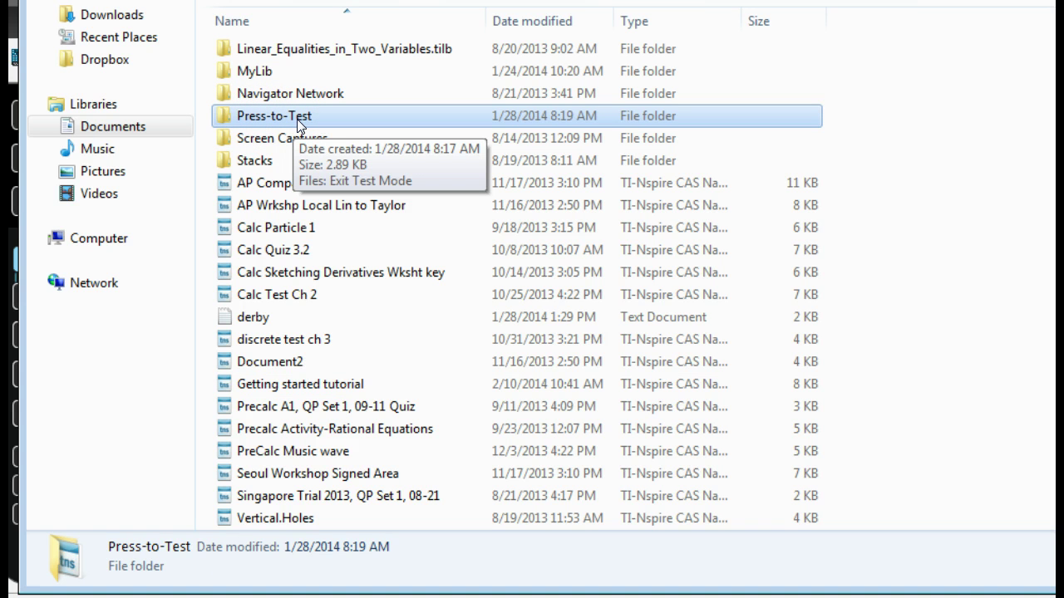
left_click(241, 118)
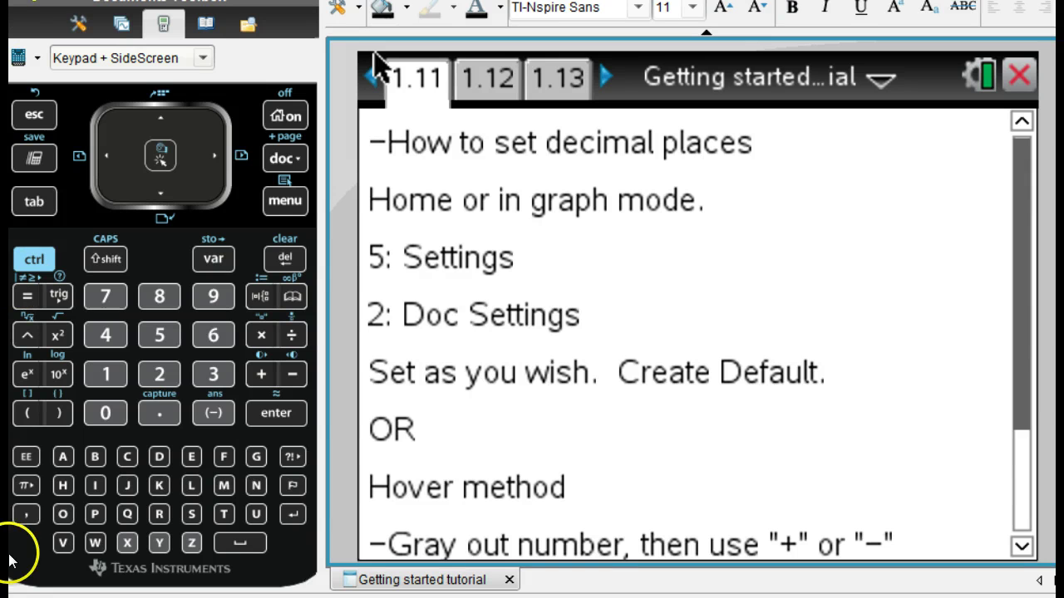
- Create a new document with a blank Calculator page 1.1
left_click(281, 158)
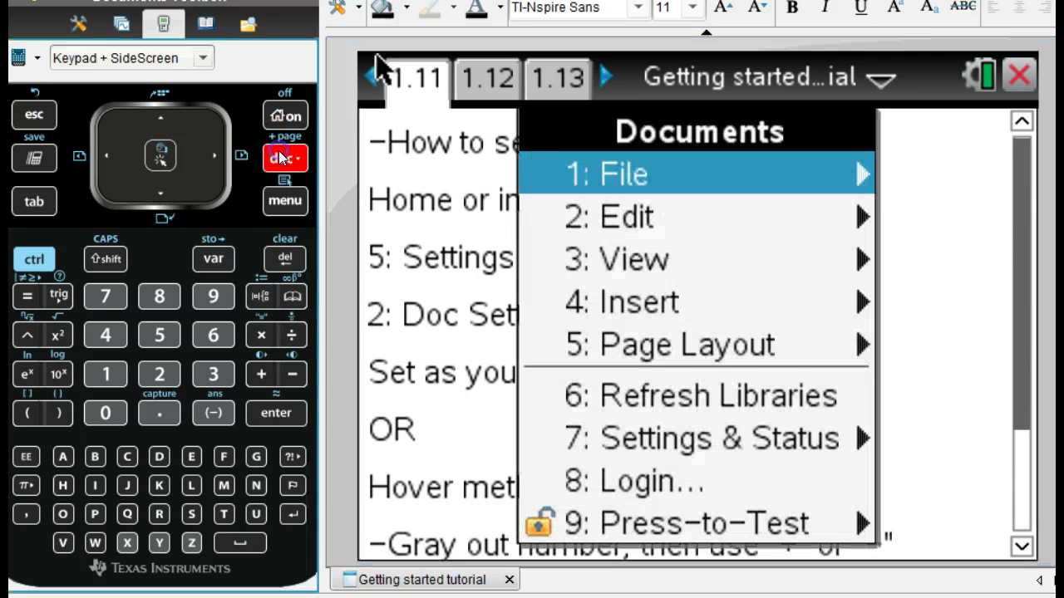
left_click(640, 179)
left_click(670, 176)
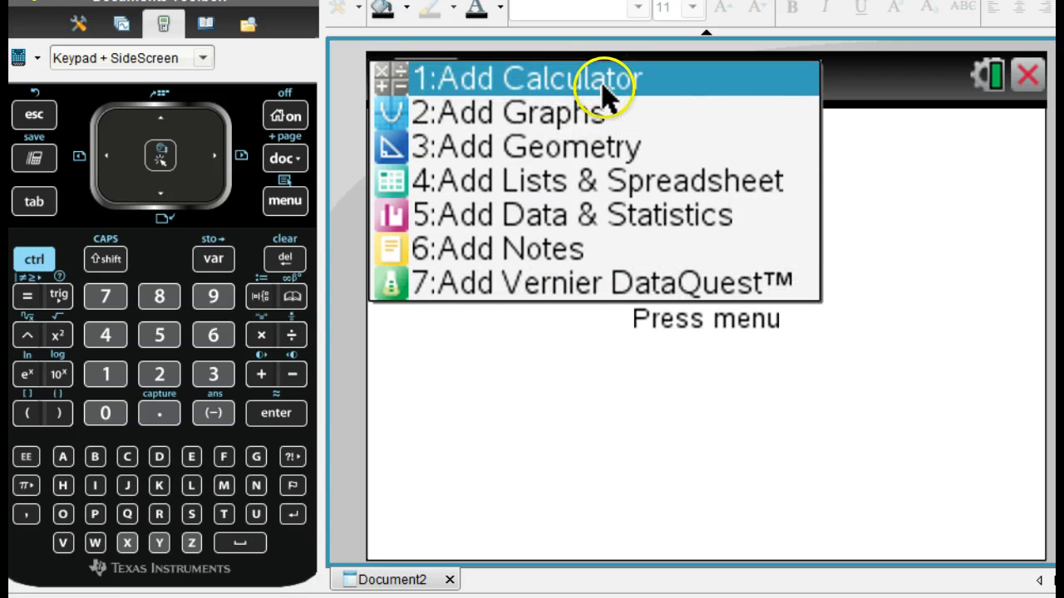
left_click(601, 83)
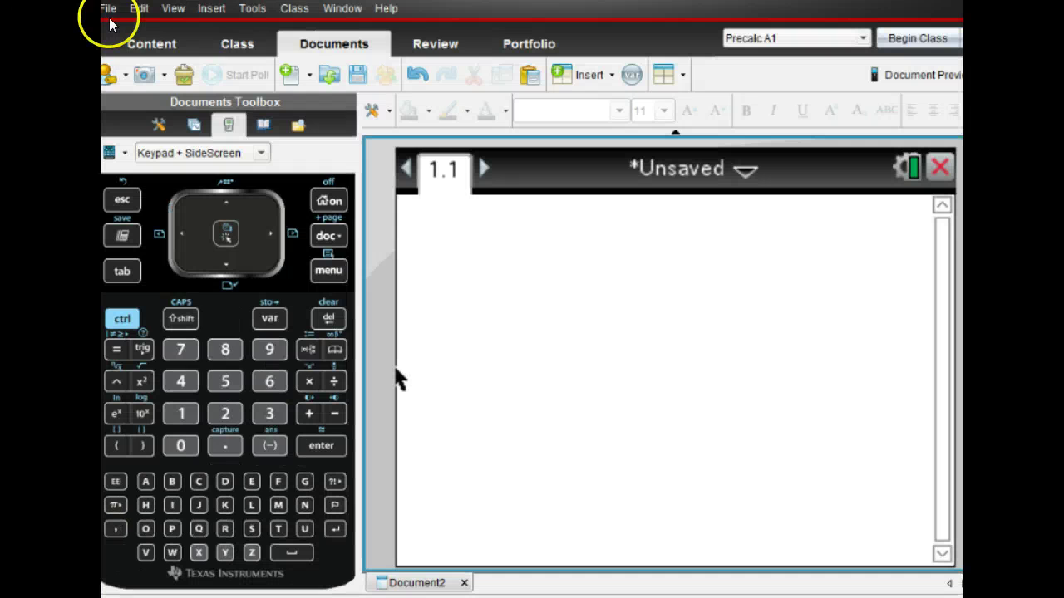
left_click(108, 8)
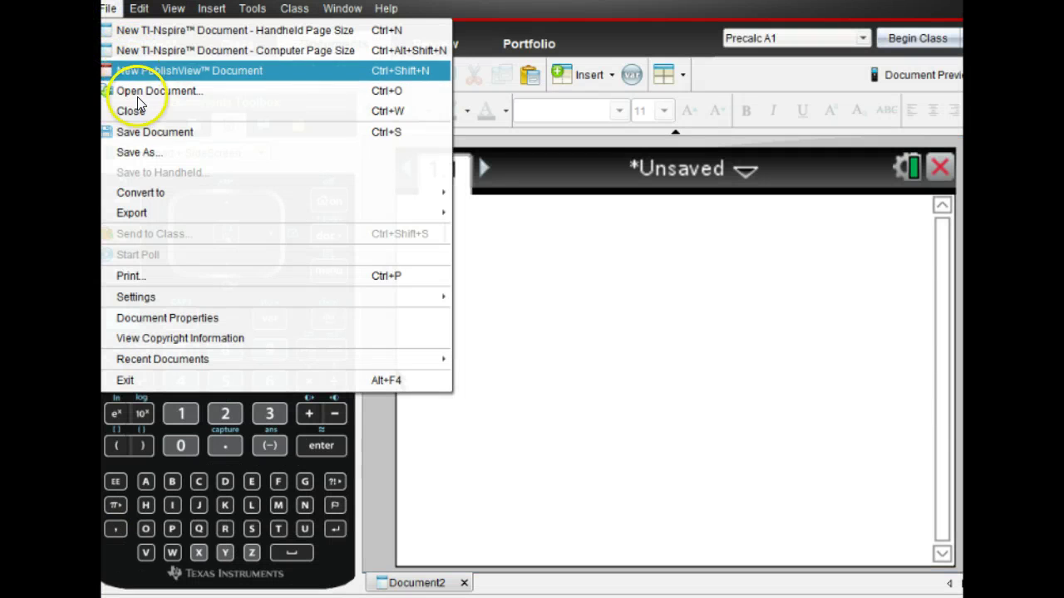
left_click(146, 154)
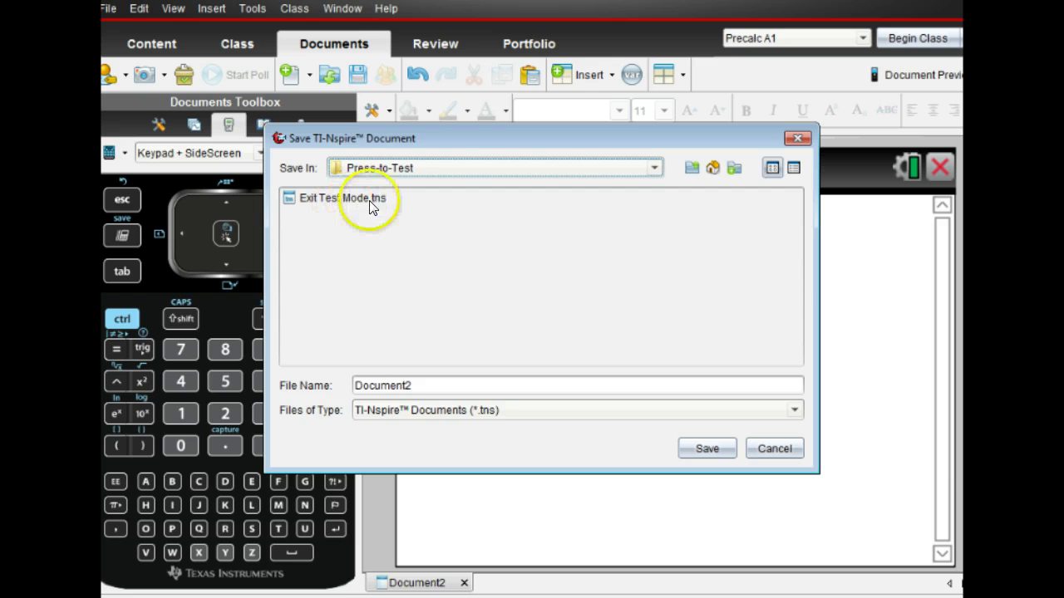
left_click(402, 384)
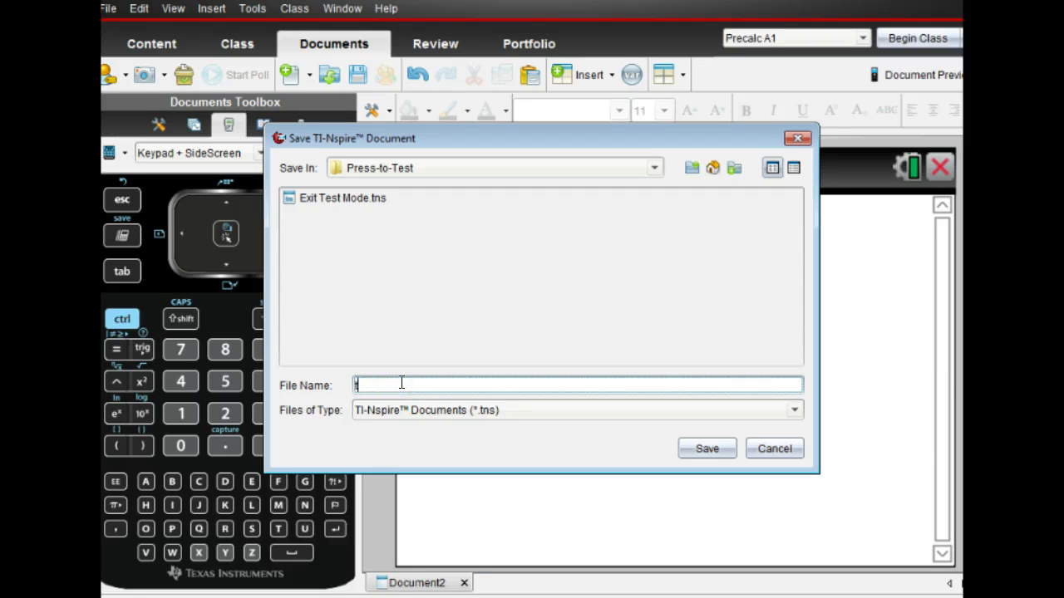
key("BackSpace")
type("Exit Test Mode")
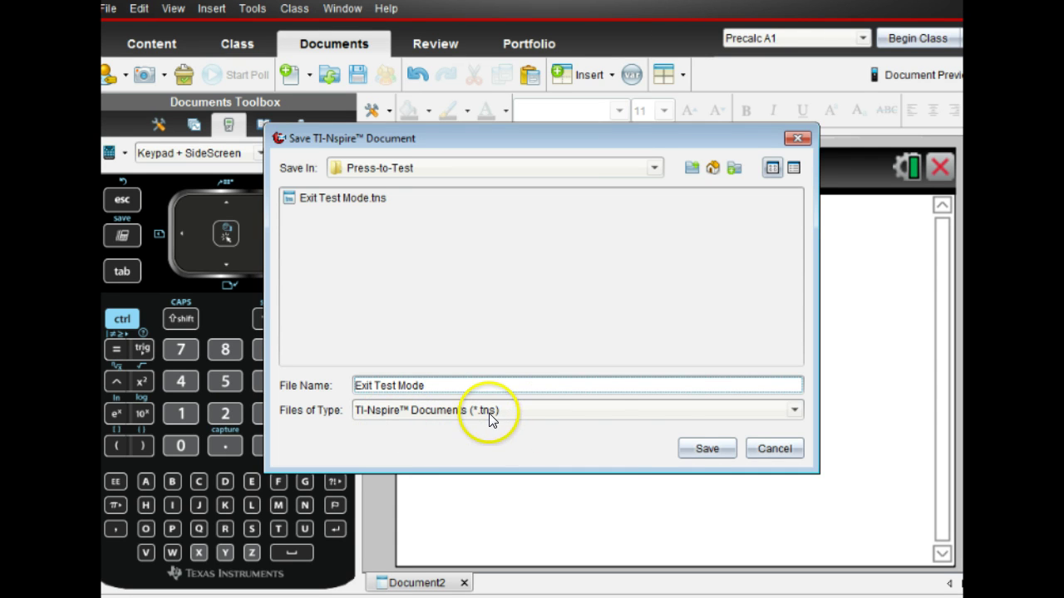
left_click(682, 450)
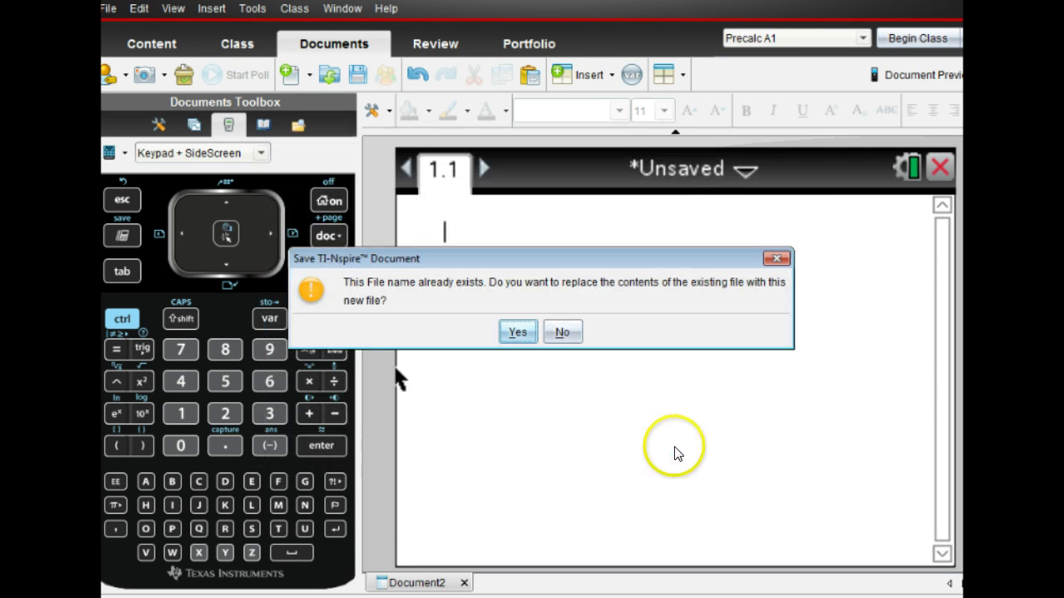
left_click(562, 333)
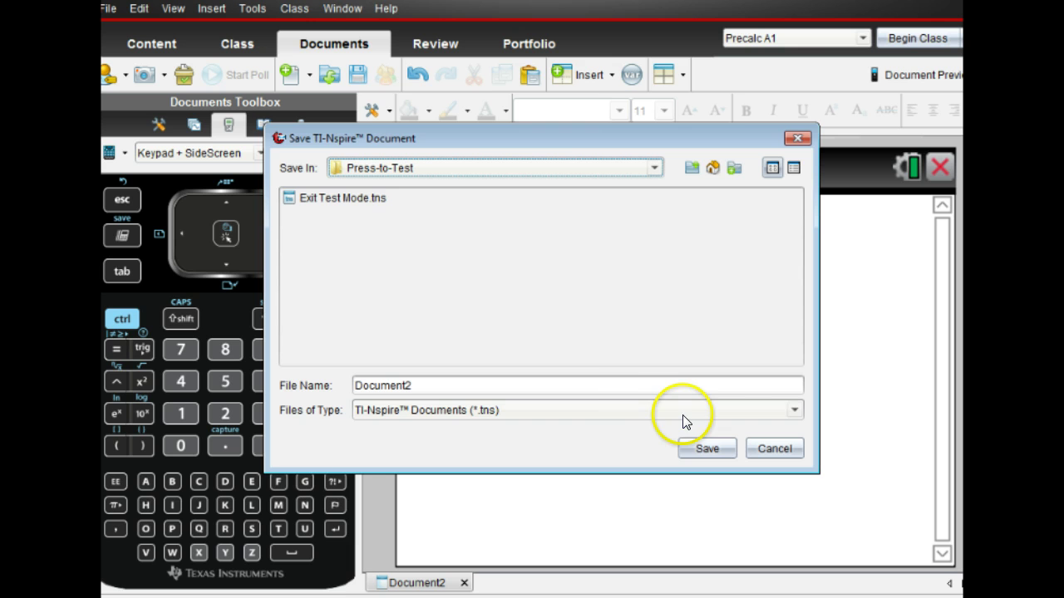
left_click(773, 449)
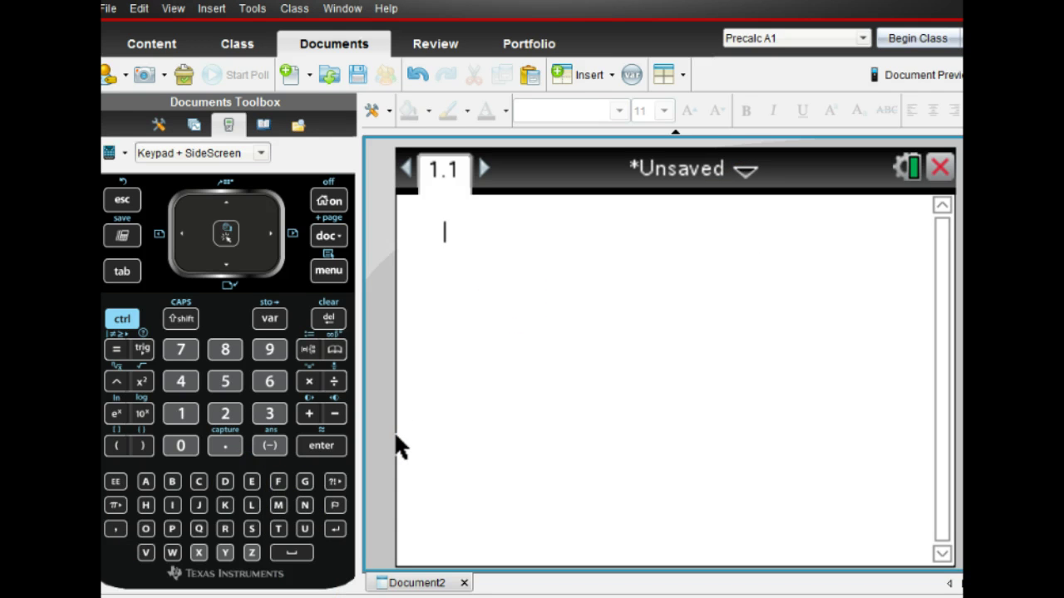
- Bring the Image Mate window forward from the taskbar window list
left_click(309, 597)
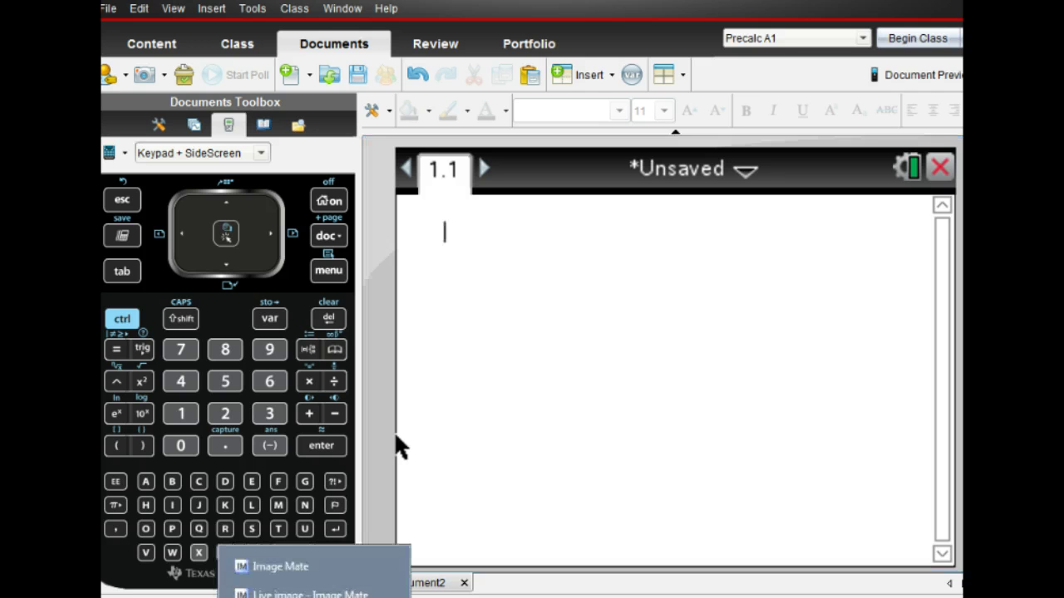
left_click(312, 572)
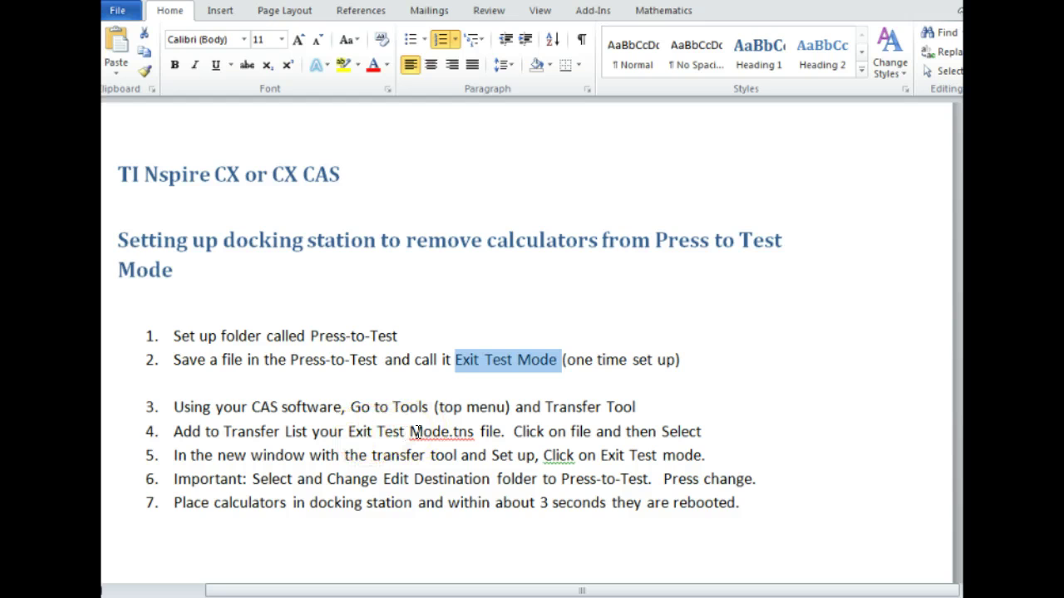
- Highlight 'Important:' and instruction steps 3 through 7 on using the Transfer Tool
left_click_drag(171, 480, 247, 479)
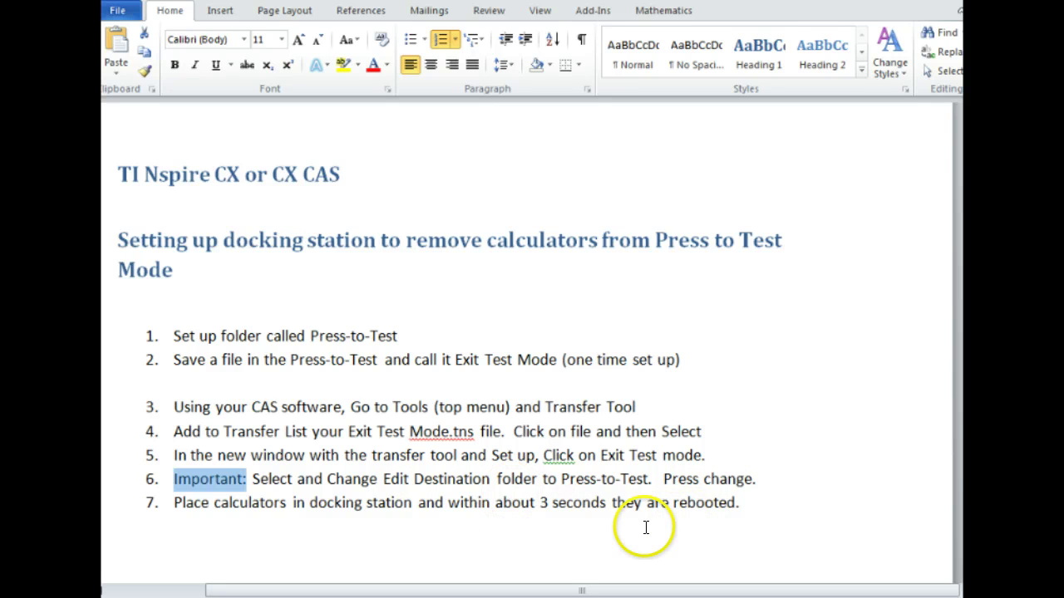
left_click_drag(133, 401, 732, 522)
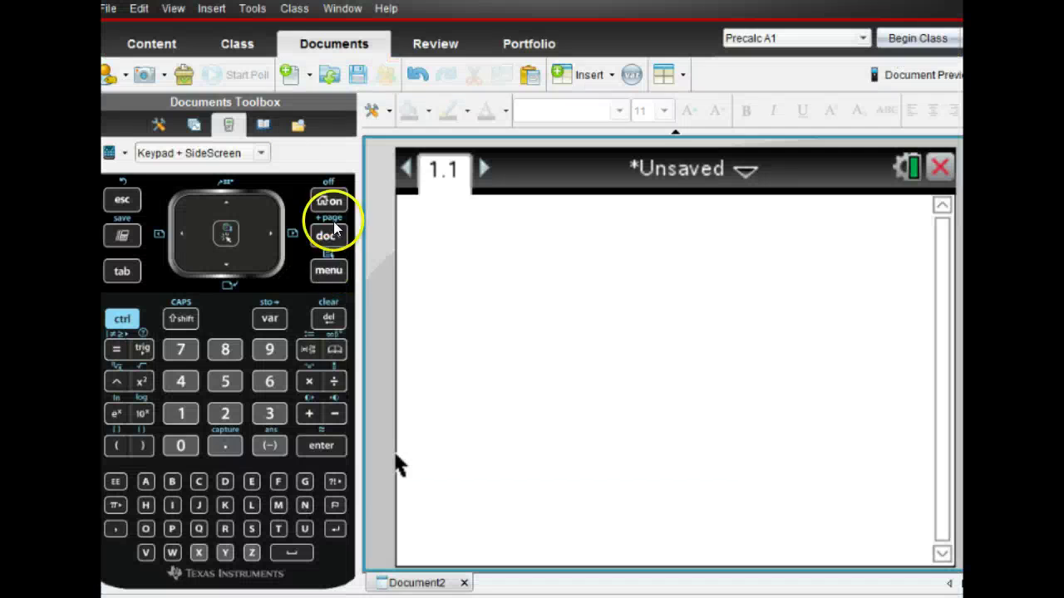
left_click(251, 8)
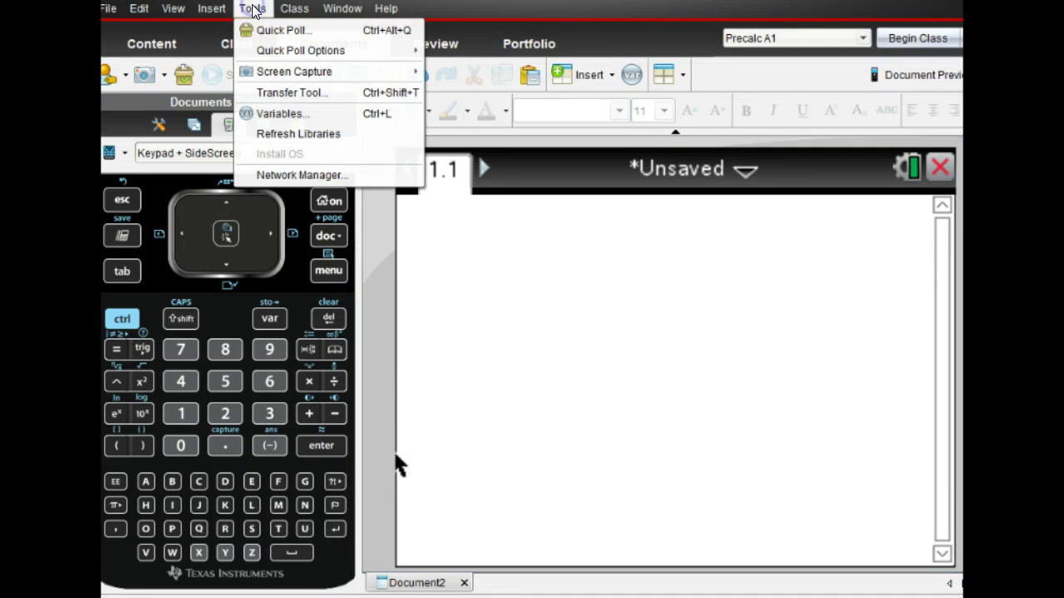
- In the Transfer Tool, add Exit Test Mode.tns from the Press-to-Test folder to the list
left_click(266, 93)
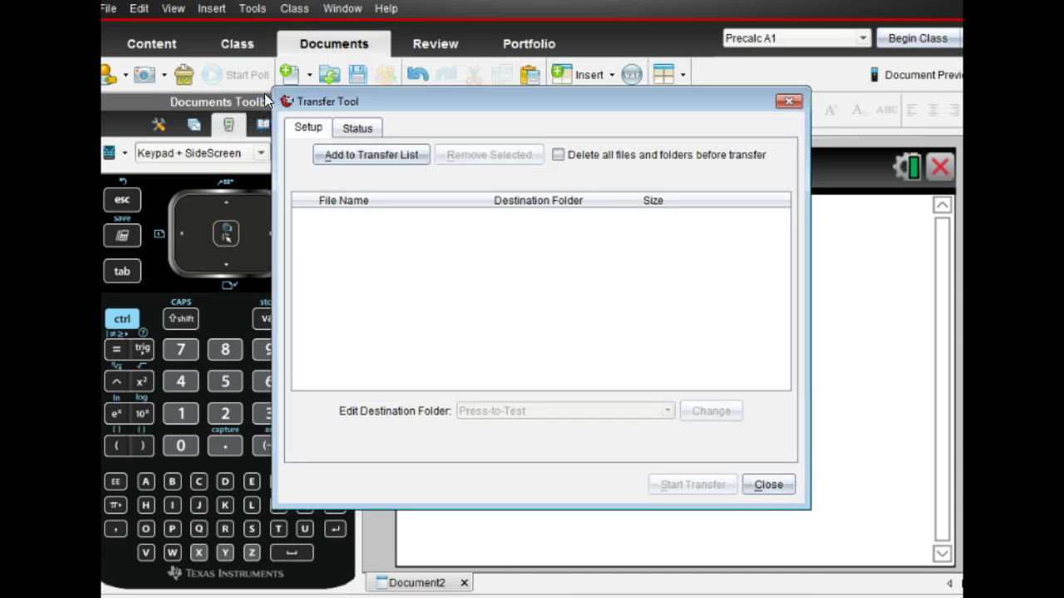
left_click(369, 155)
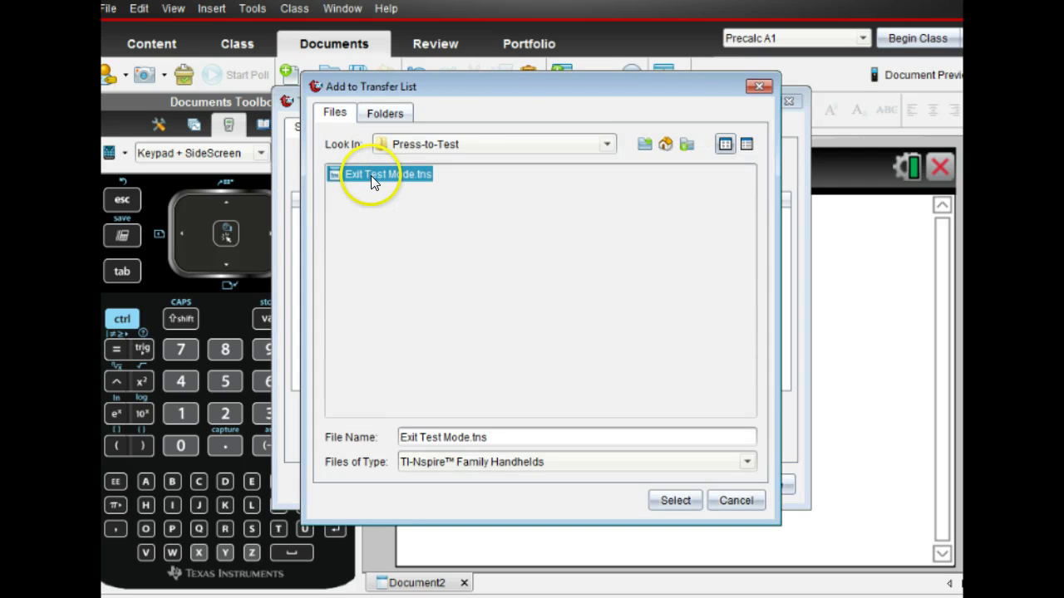
left_click(608, 144)
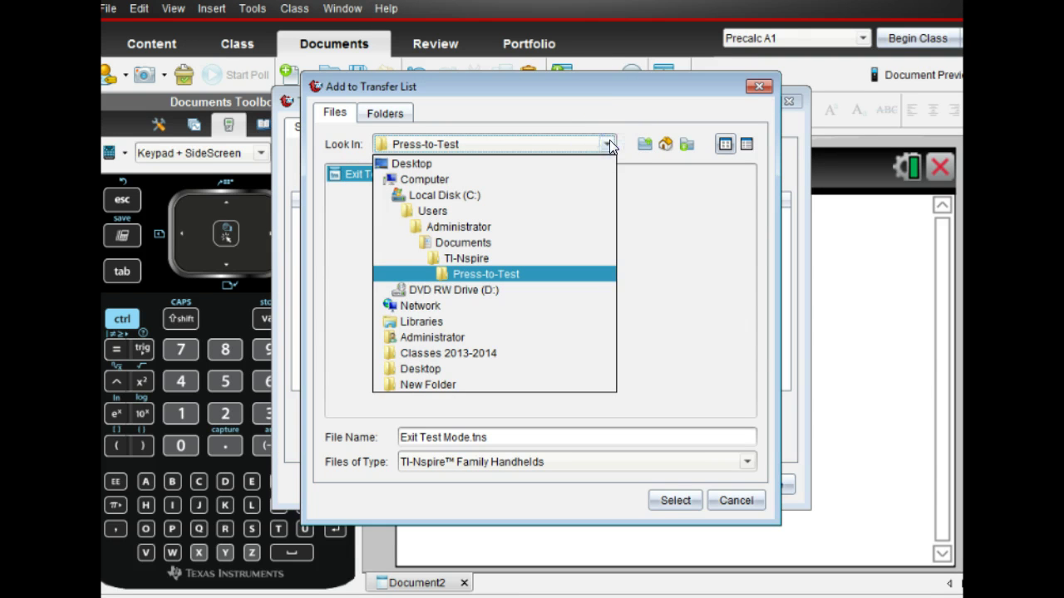
left_click(574, 274)
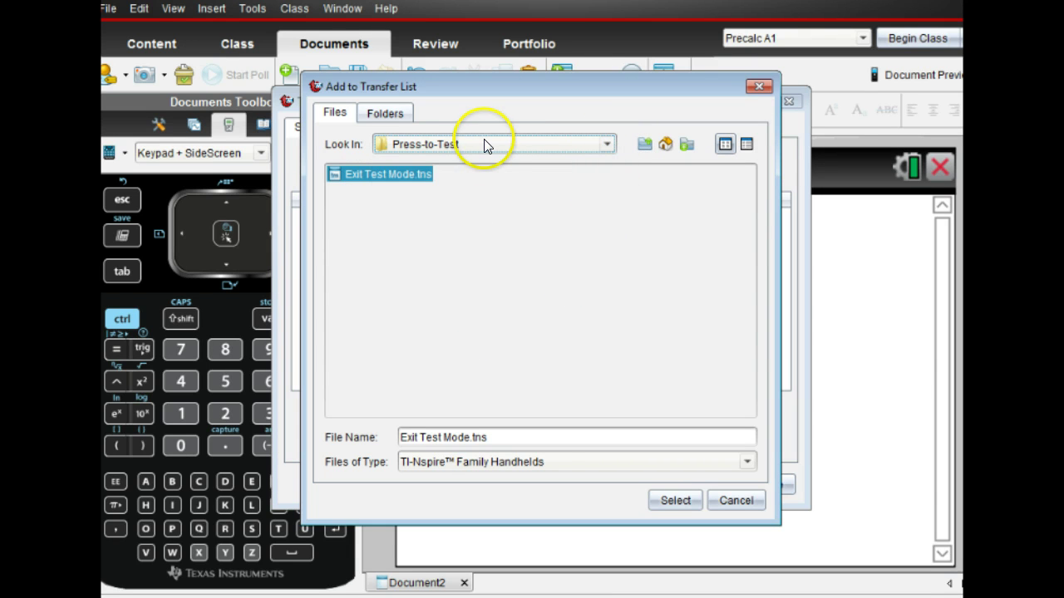
left_click(394, 178)
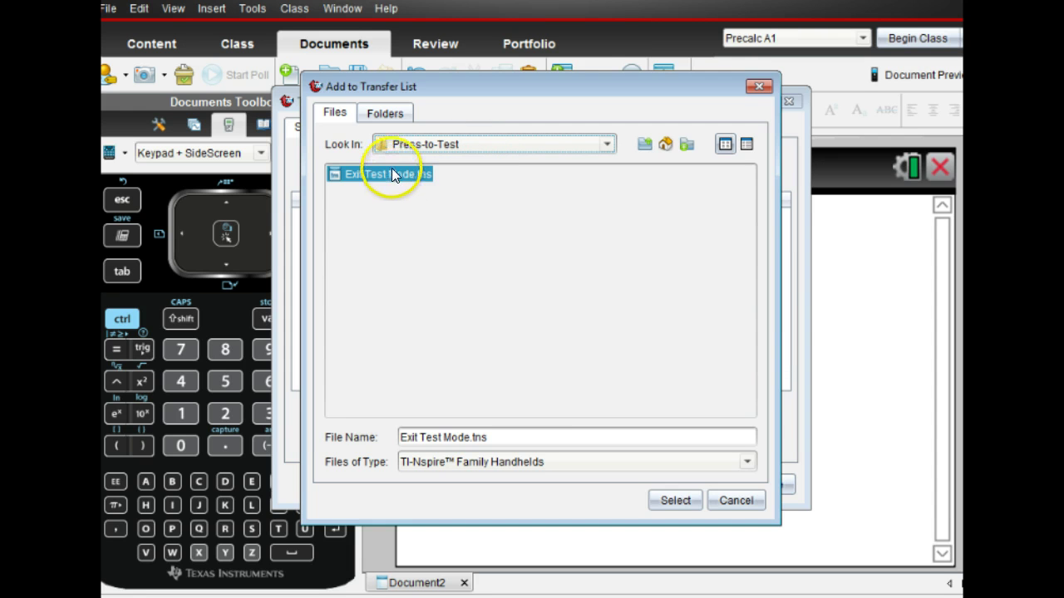
left_click(386, 176)
left_click(665, 509)
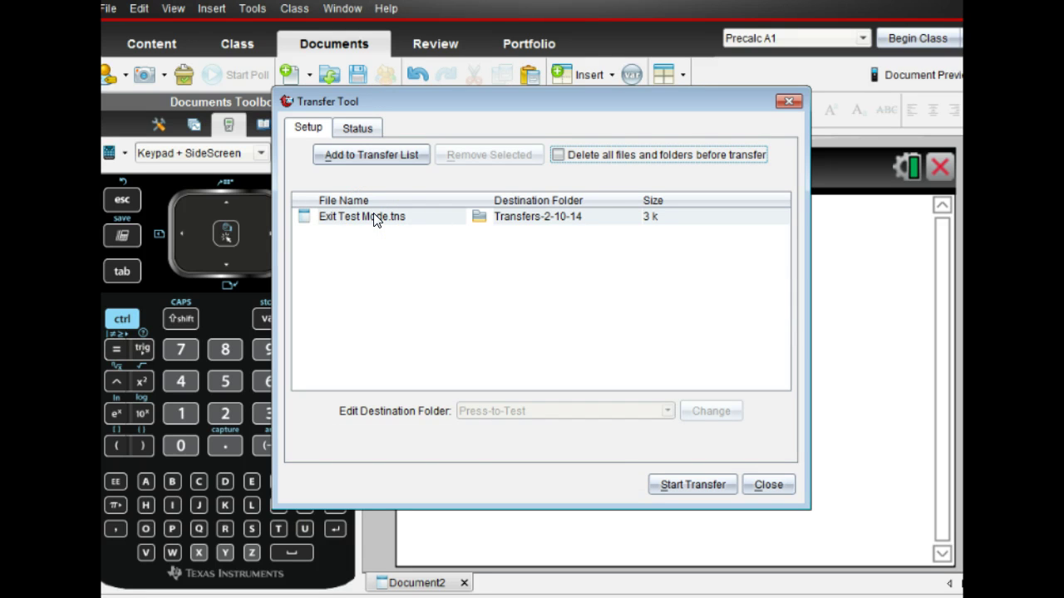
- Change Exit Test Mode.tns's destination folder to Press-to-Test and start the transfer
left_click(381, 217)
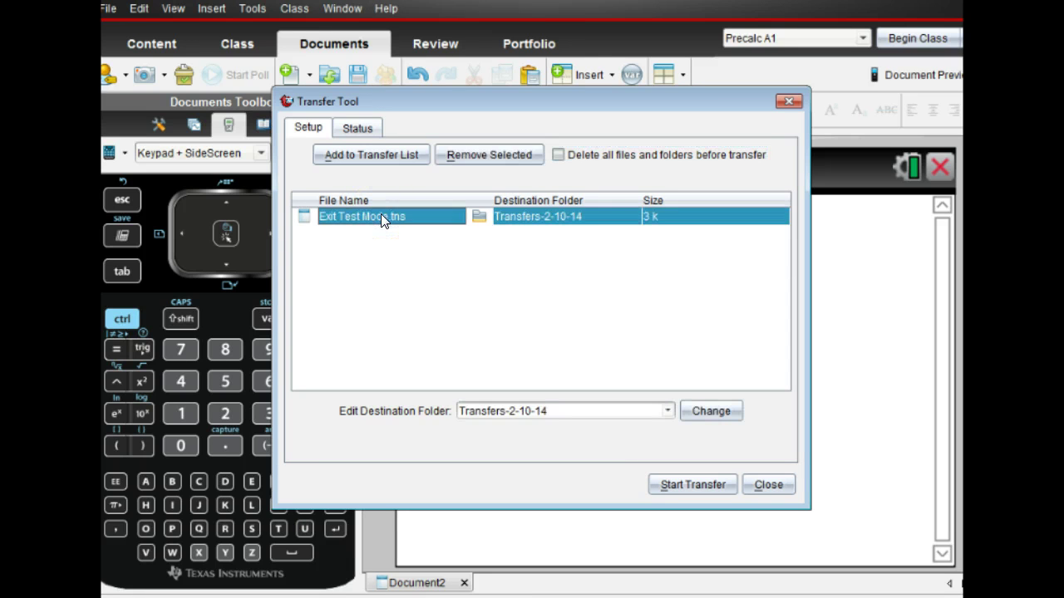
left_click(381, 216)
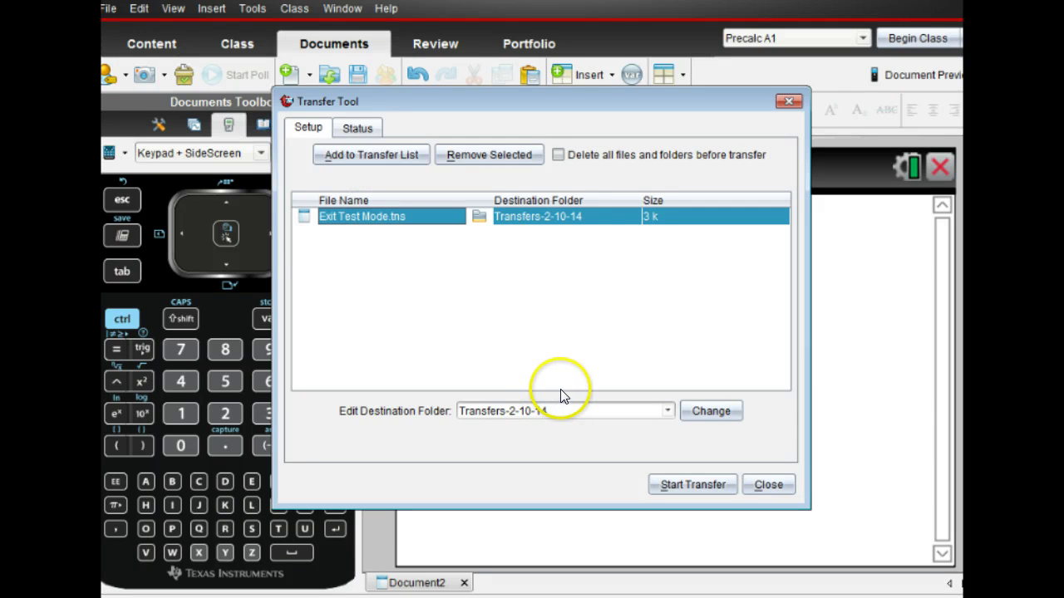
left_click(665, 411)
left_click(605, 444)
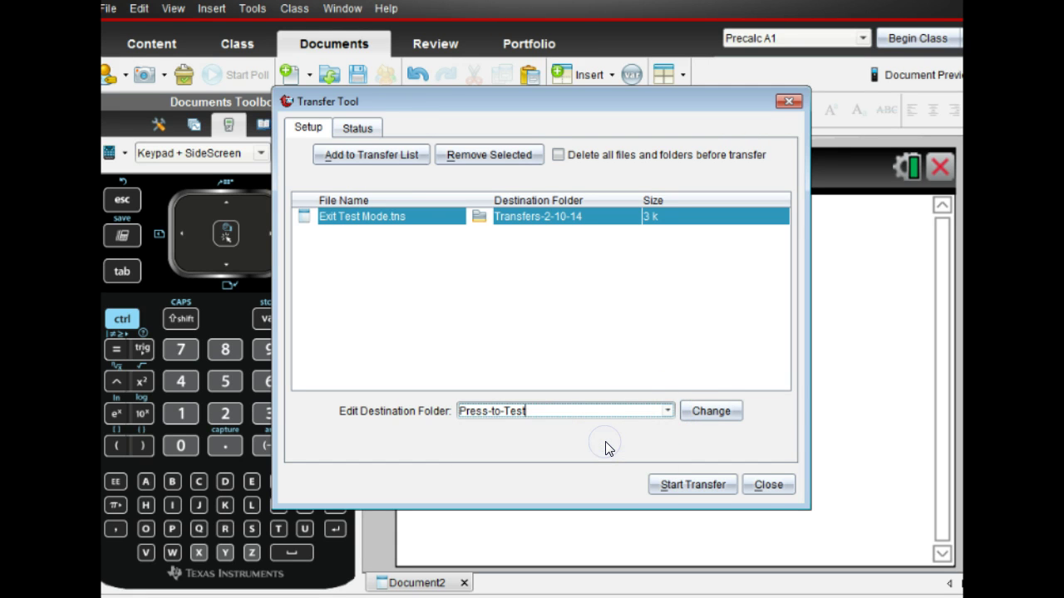
left_click(704, 411)
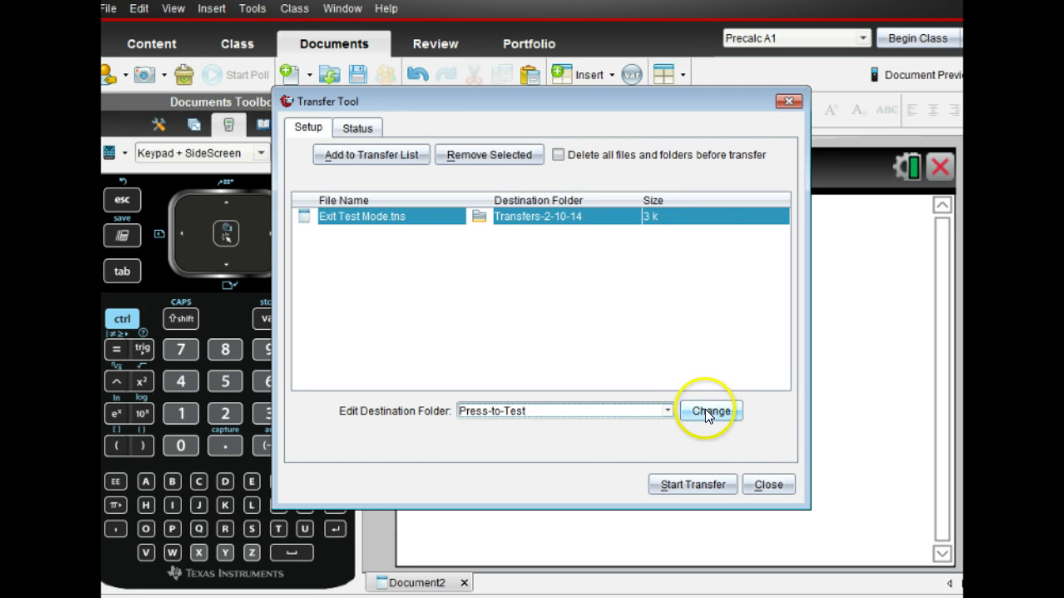
left_click(705, 412)
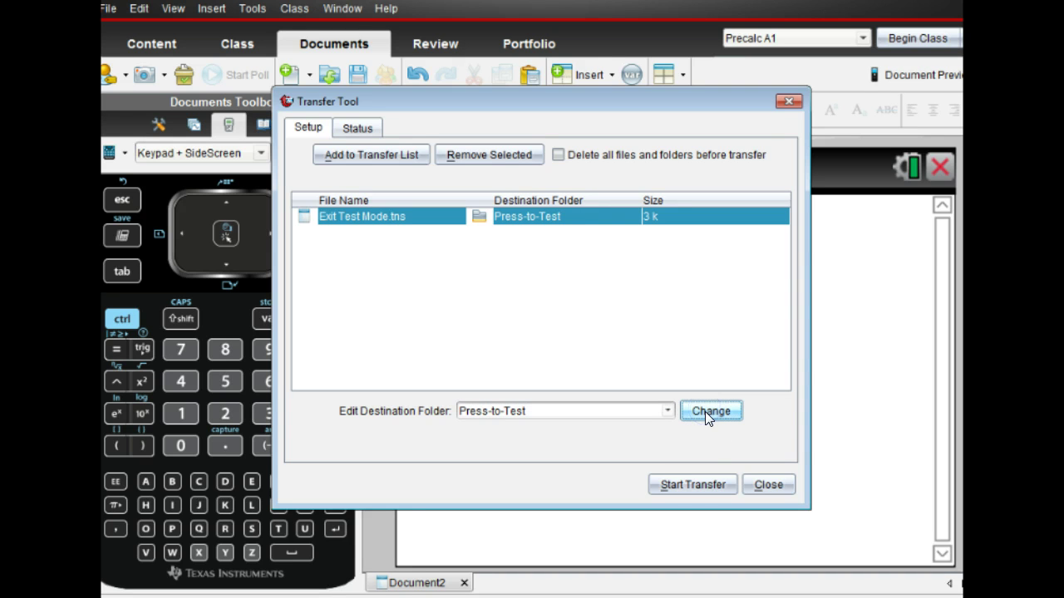
left_click(687, 484)
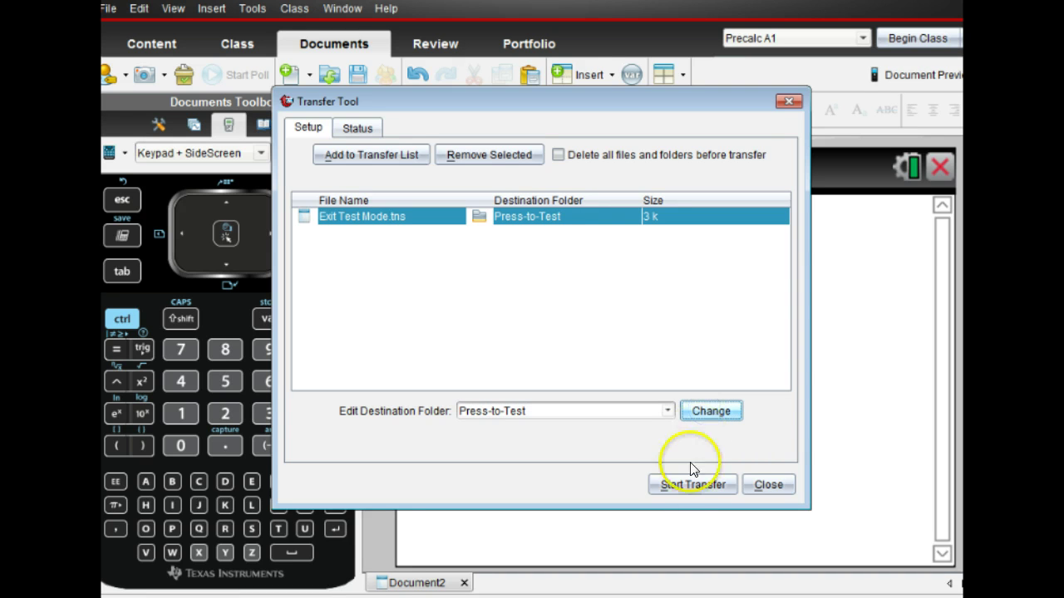